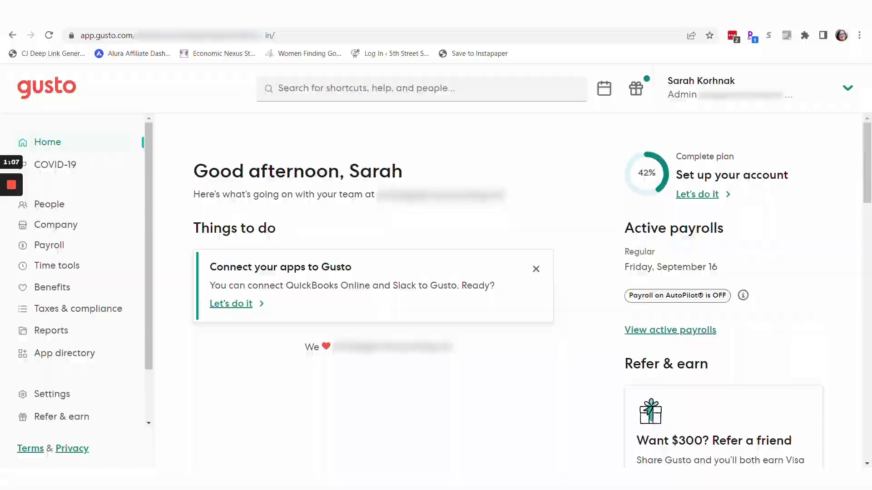
# Switch to Excel to show the Payroll Chart of Accounts workbook with account types and detail types
pyautogui.hotkey('alt', 'Tab')
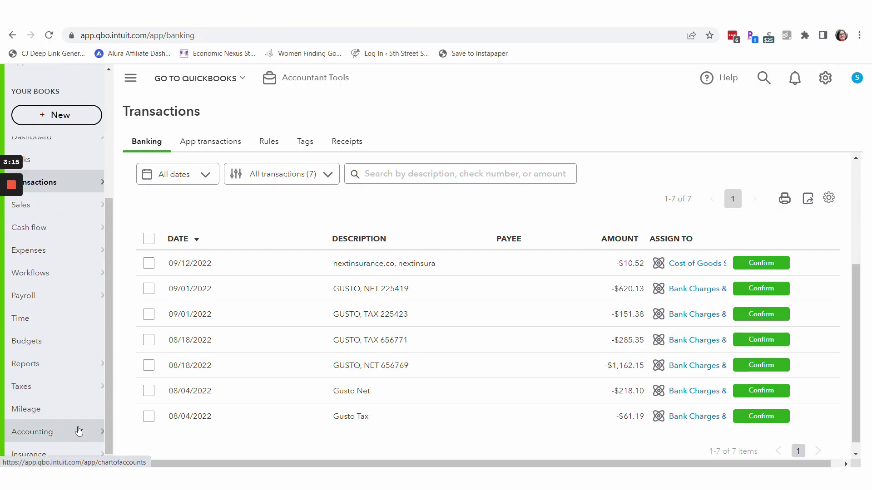
# Start a New > Import of accounts from the full Chart of accounts and browse for the spreadsheet
pyautogui.moveTo(91, 432)
pyautogui.click(126, 432)
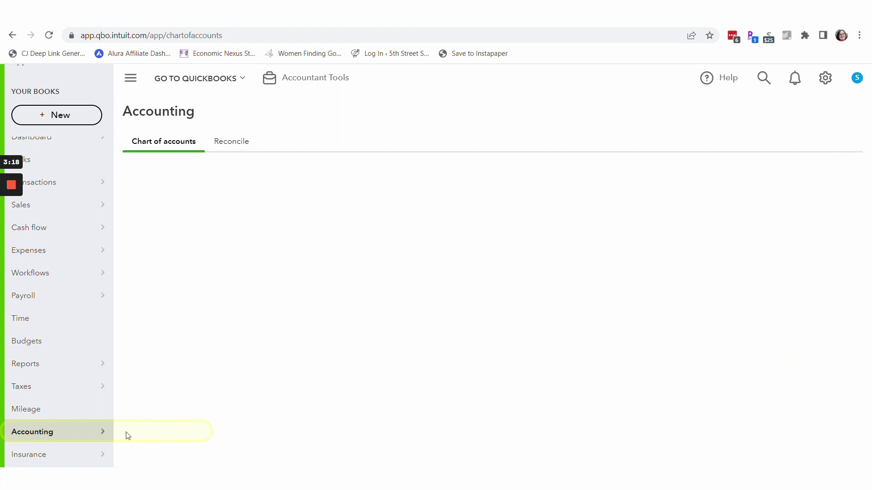
pyautogui.click(531, 346)
pyautogui.click(846, 177)
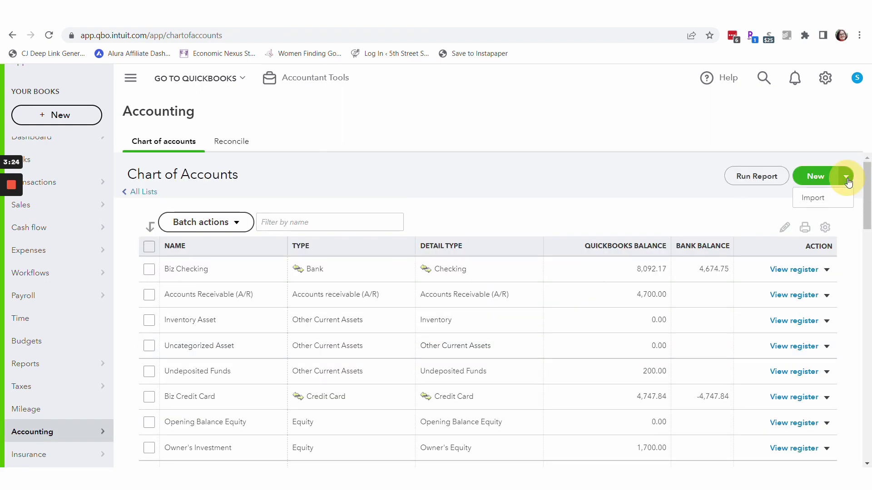
pyautogui.click(813, 200)
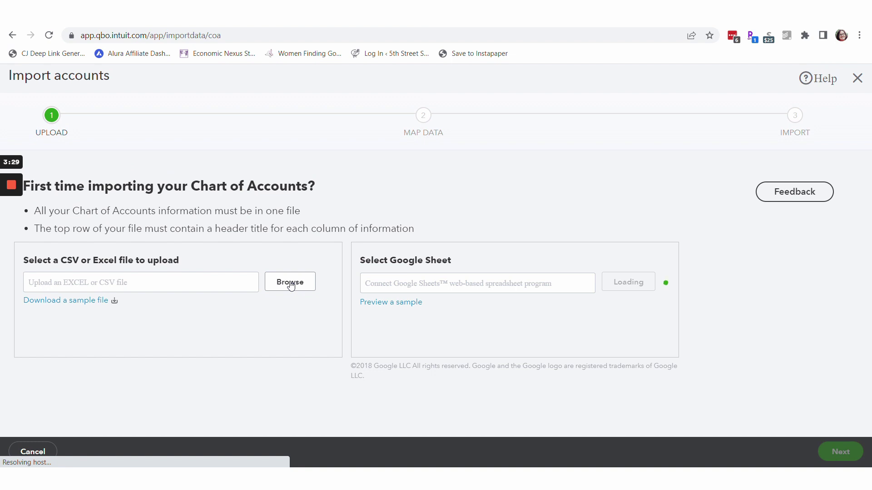
pyautogui.click(291, 285)
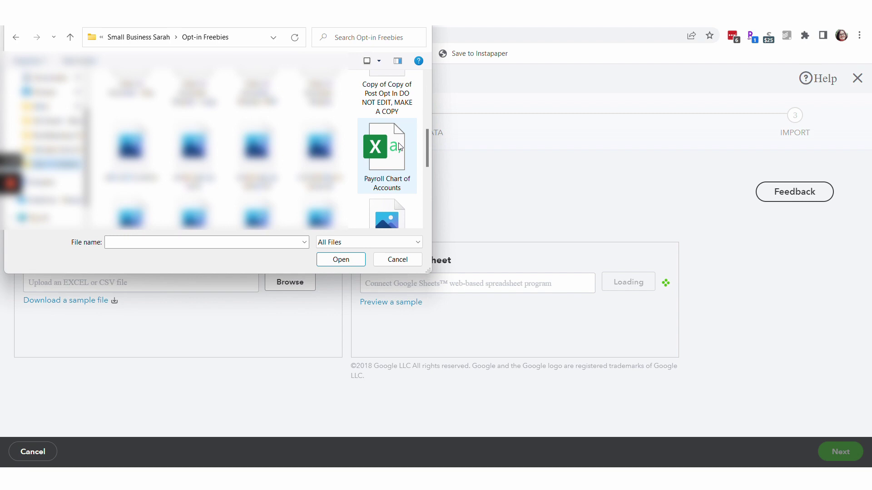
# Upload the Payroll Chart of Accounts file, accept the column matches, and preview the 17 accounts
pyautogui.doubleClick(398, 147)
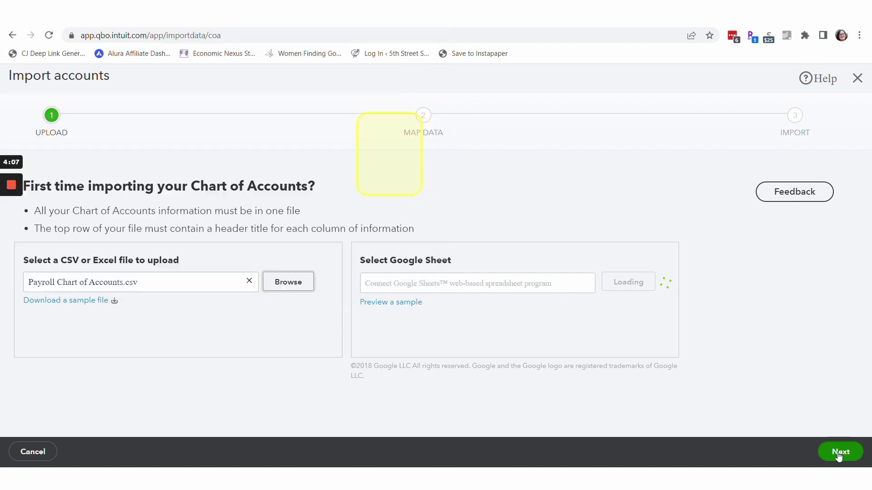
pyautogui.click(839, 456)
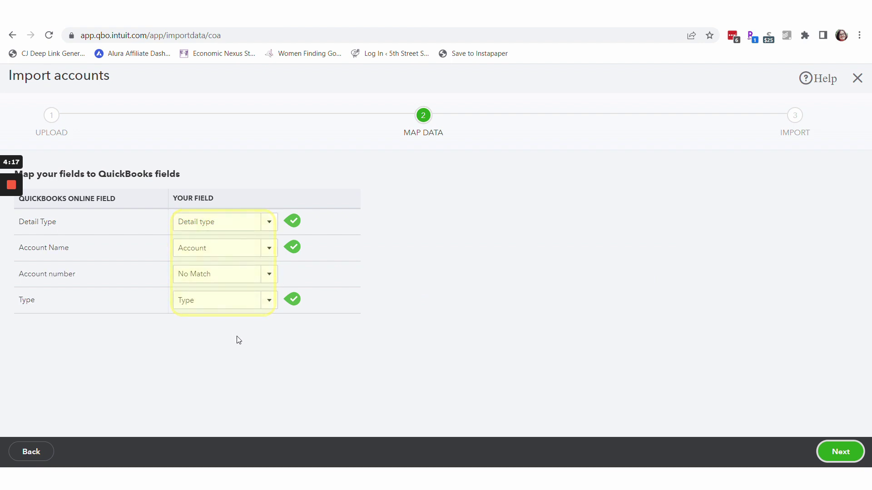
pyautogui.click(840, 453)
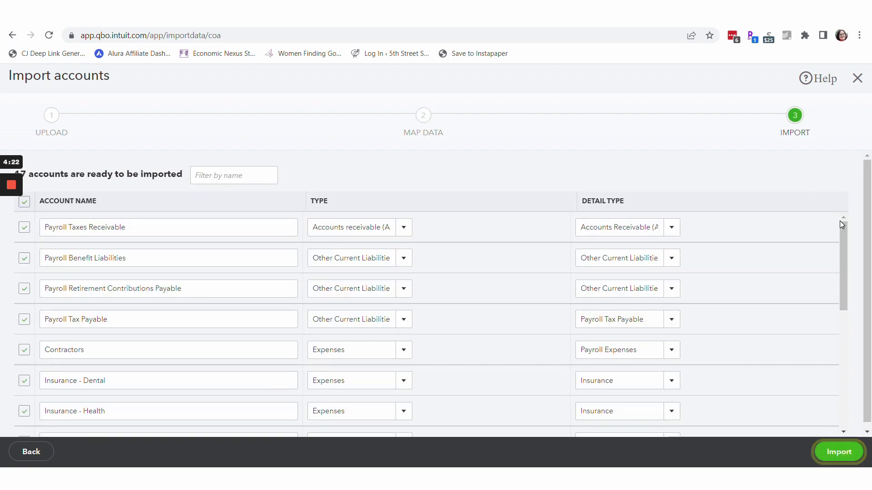
pyautogui.moveTo(841, 227)
pyautogui.mouseDown()
pyautogui.moveTo(841, 362)
pyautogui.moveTo(856, 223)
pyautogui.mouseUp()
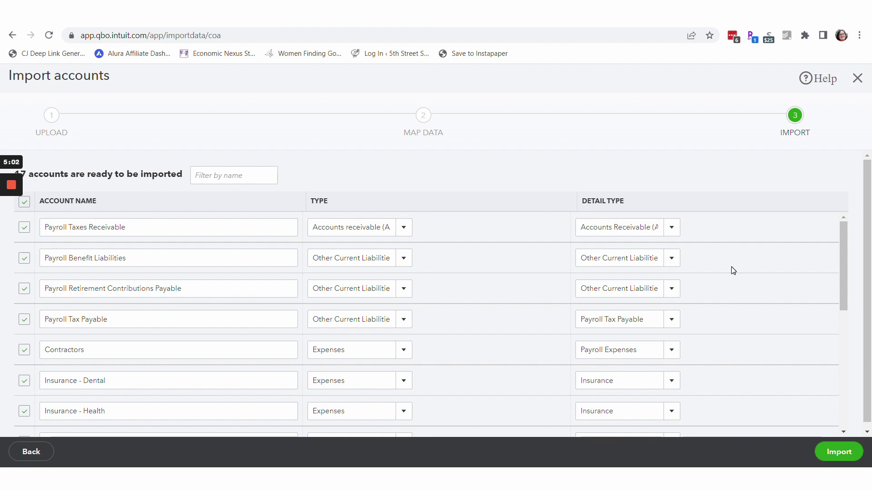
# Import the payroll accounts without the existing Contractors row, then return to Gusto
pyautogui.click(832, 457)
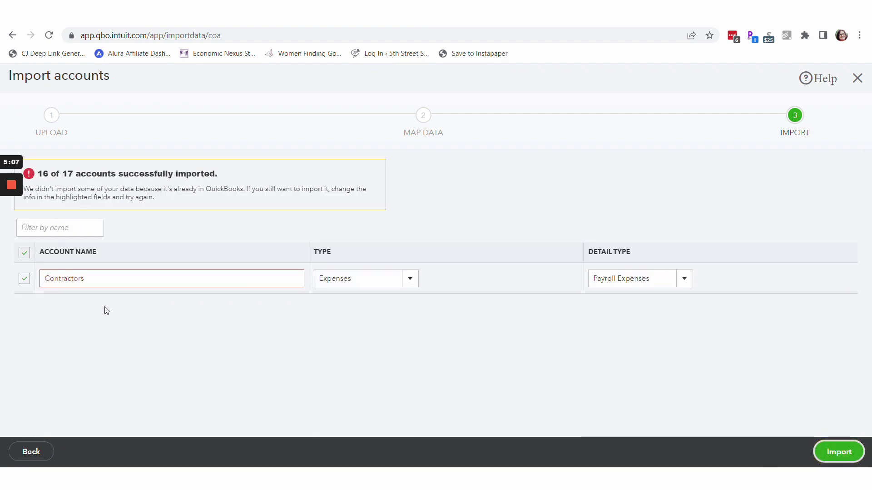
pyautogui.click(24, 279)
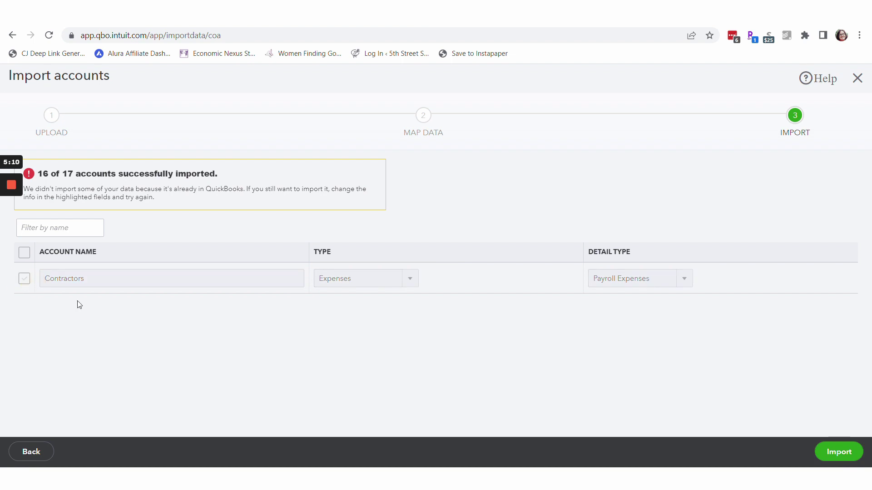
pyautogui.click(838, 458)
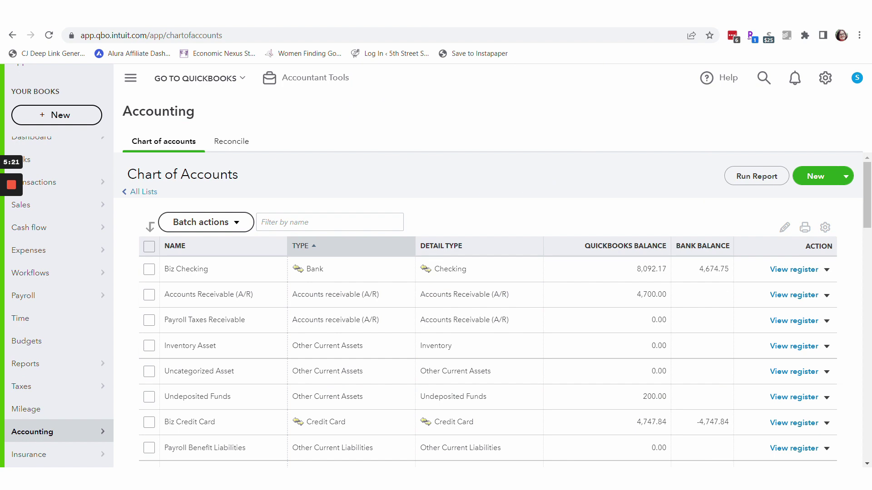
pyautogui.hotkey('ctrl', 'Tab')
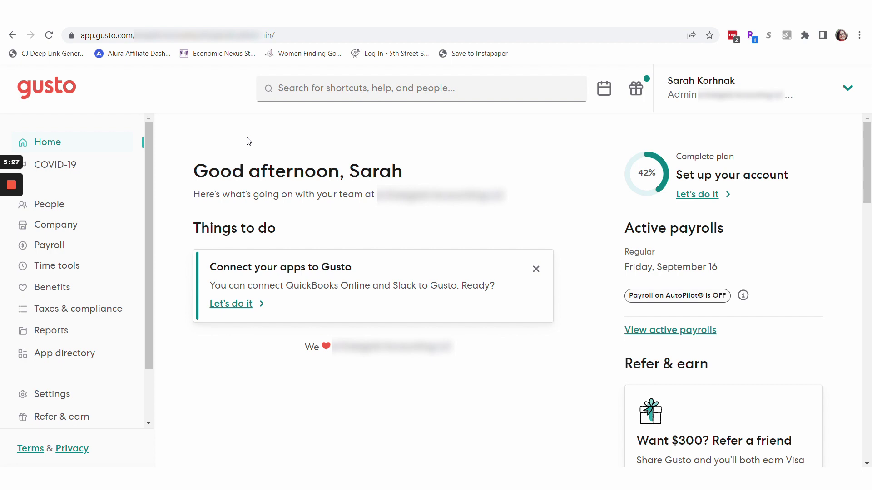
# Search Gusto's app directory for 'quic' and open the QuickBooks Online integration details
pyautogui.click(69, 358)
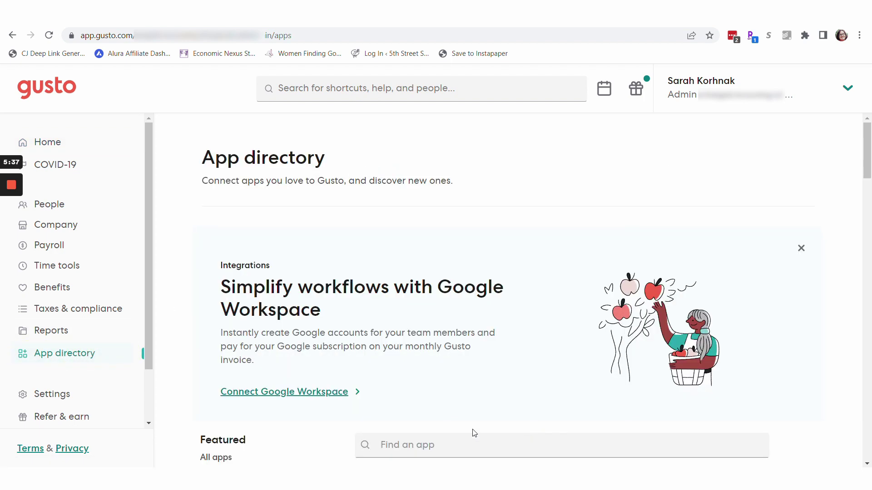
pyautogui.click(408, 445)
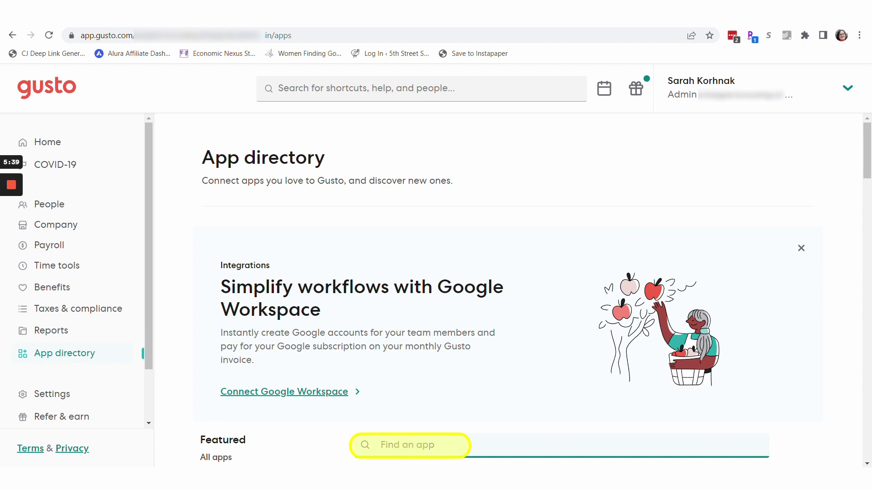
pyautogui.write('quickbooks')
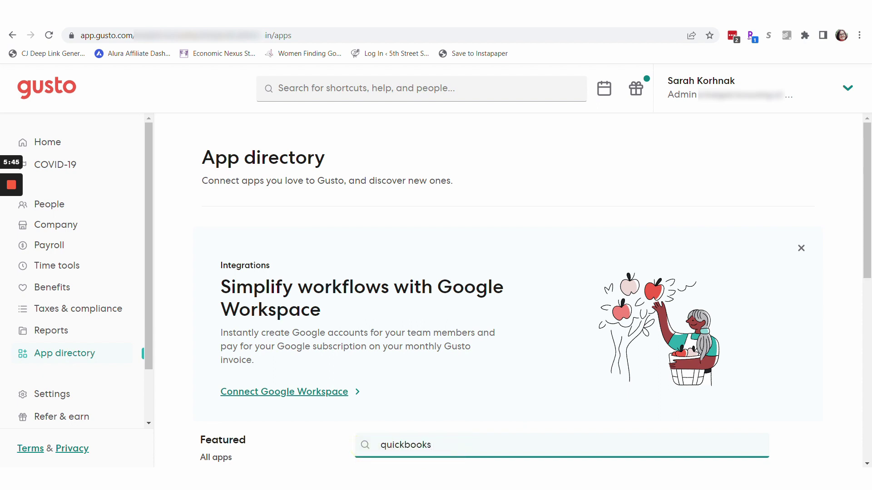
pyautogui.moveTo(869, 198); pyautogui.dragTo(868, 279)
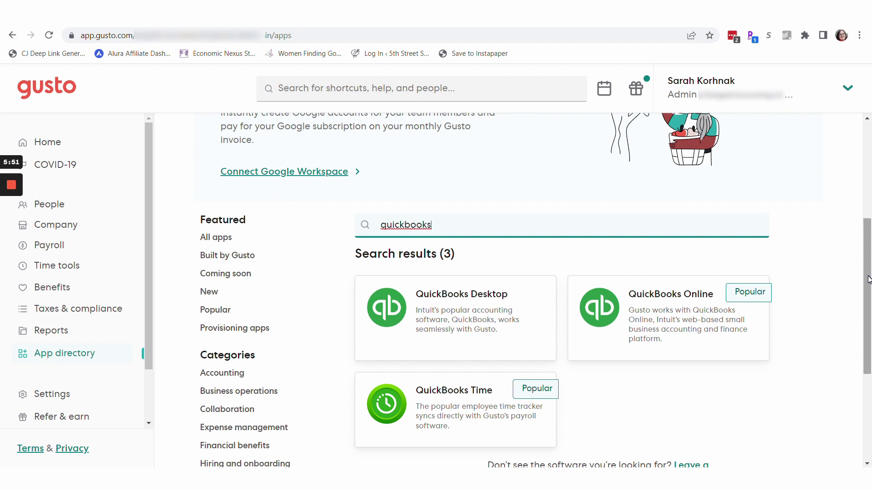
pyautogui.click(675, 303)
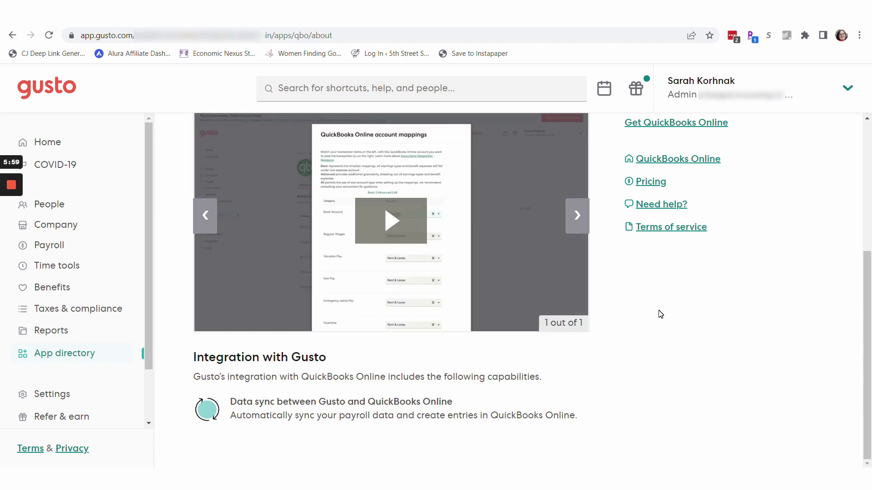
pyautogui.moveTo(868, 284); pyautogui.dragTo(862, 185)
# Connect Gusto to the chosen QuickBooks Online company, installing it for the firm and authorizing access
pyautogui.click(675, 288)
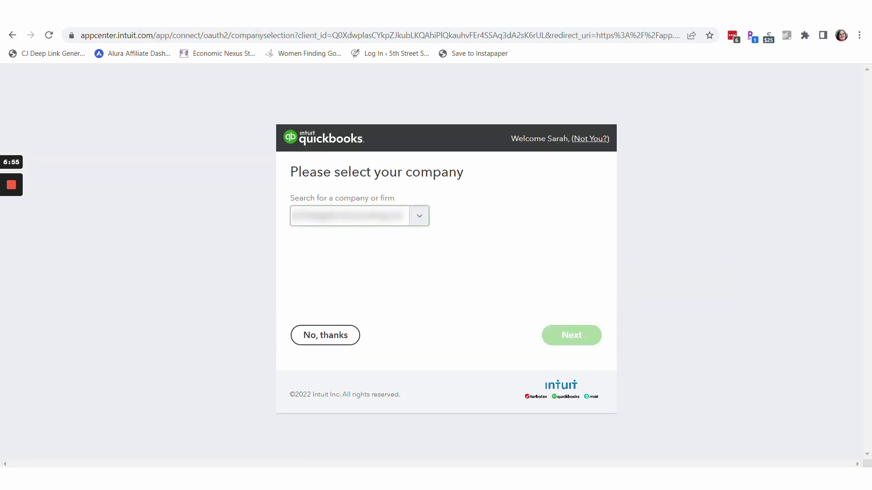
pyautogui.click(369, 200)
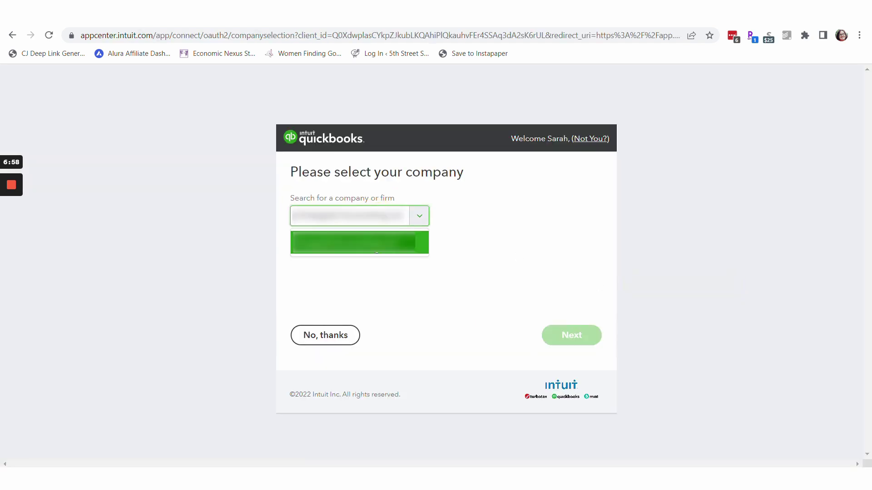
pyautogui.click(374, 243)
pyautogui.click(448, 216)
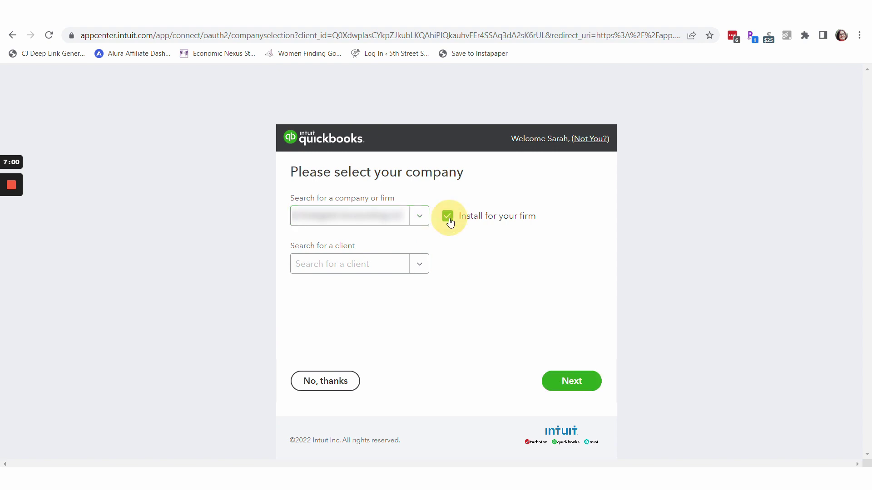
pyautogui.click(571, 385)
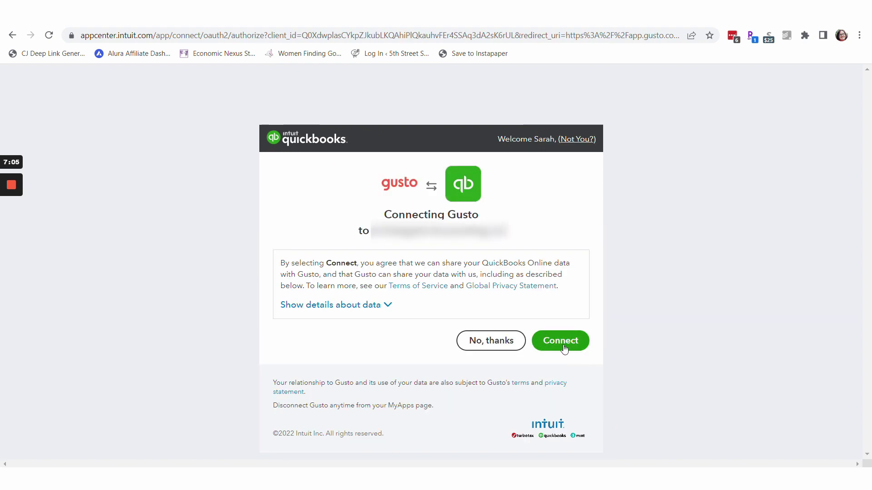
pyautogui.click(560, 346)
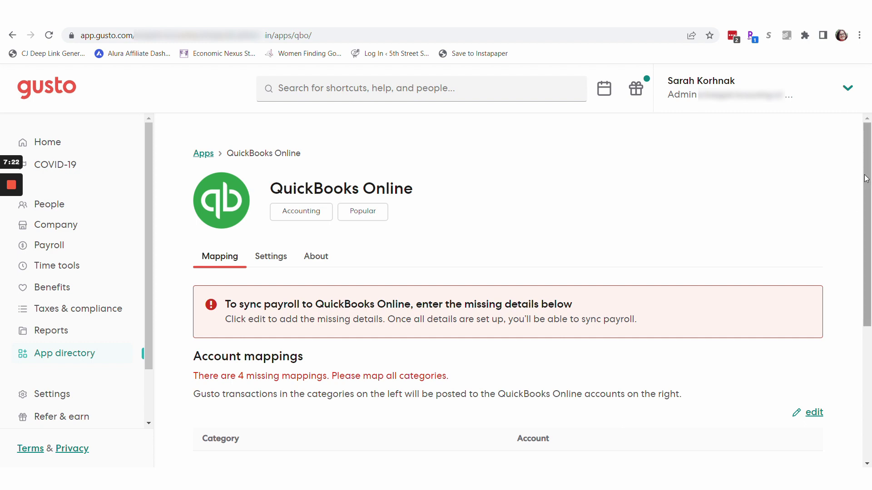
# Map Bank Account to Biz Checking and Wages and Salaries to Payroll Expenses:Salaries & Wages
pyautogui.moveTo(868, 161); pyautogui.dragTo(865, 268)
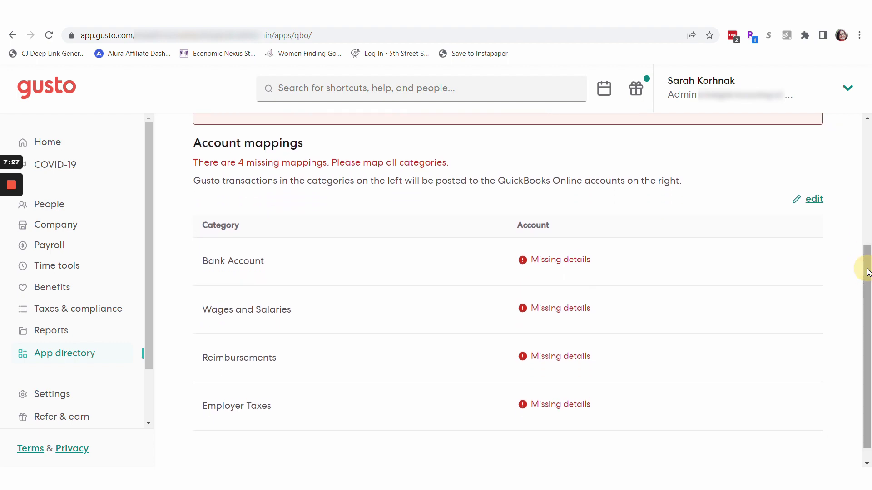
pyautogui.click(815, 201)
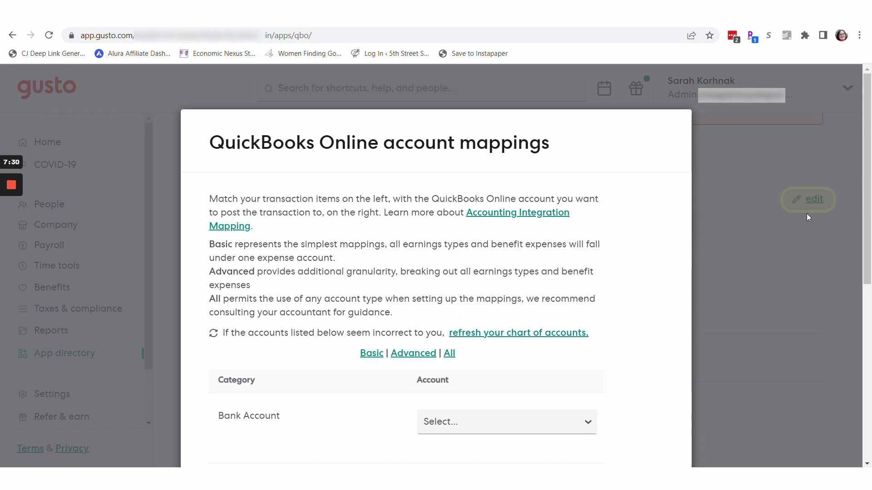
pyautogui.moveTo(865, 205); pyautogui.dragTo(863, 328)
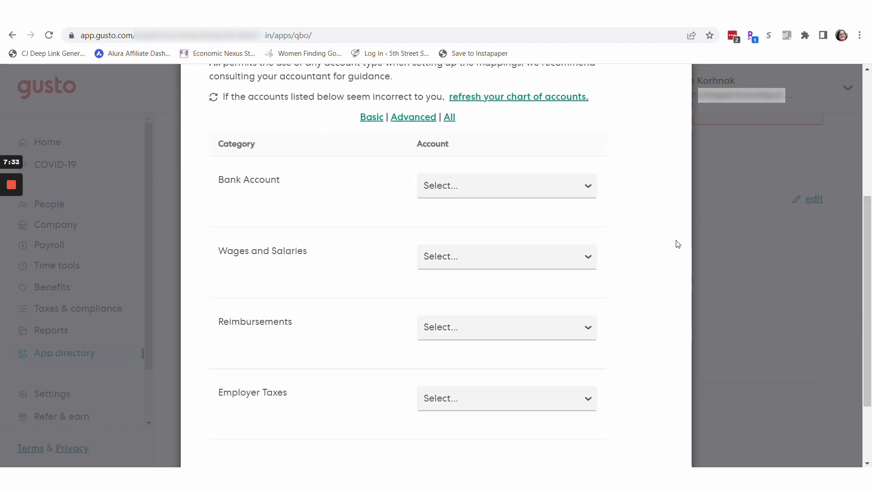
pyautogui.click(593, 194)
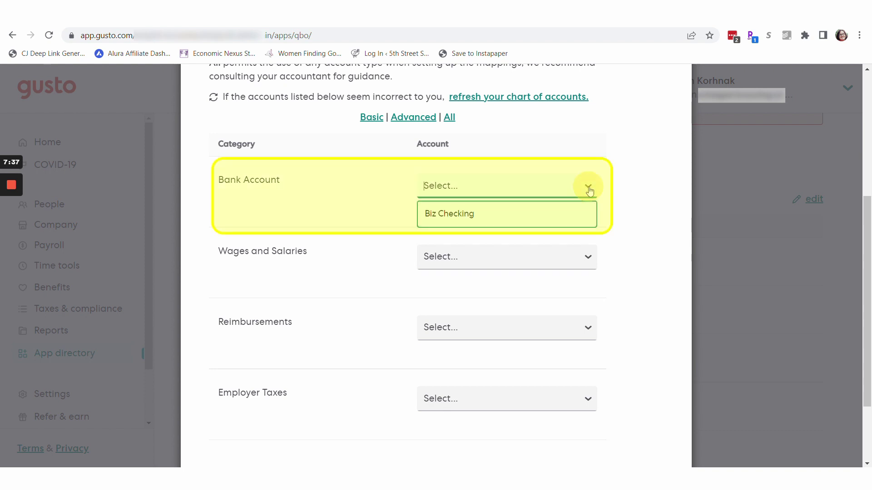
pyautogui.click(443, 214)
pyautogui.click(588, 258)
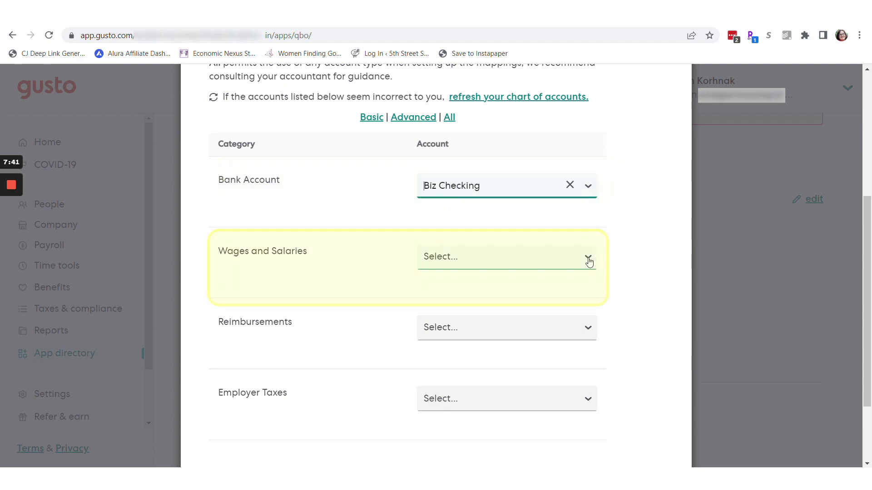
pyautogui.moveTo(592, 286); pyautogui.dragTo(593, 342)
pyautogui.click(528, 337)
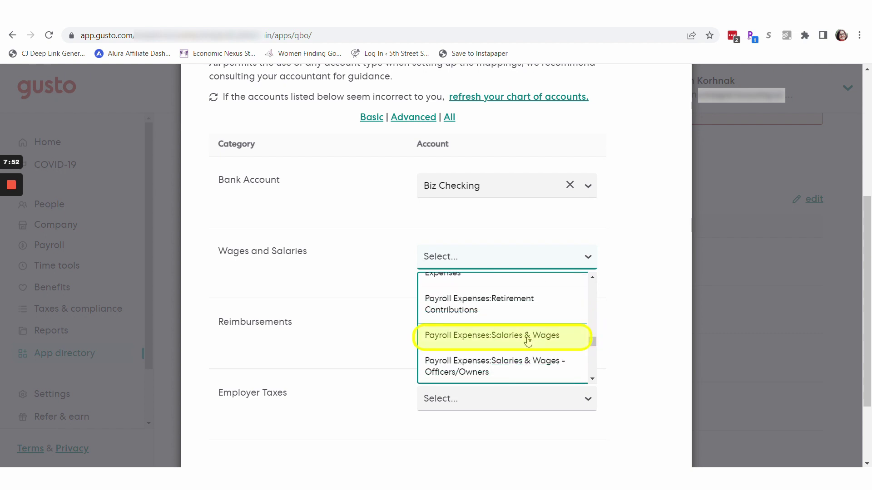
pyautogui.click(509, 342)
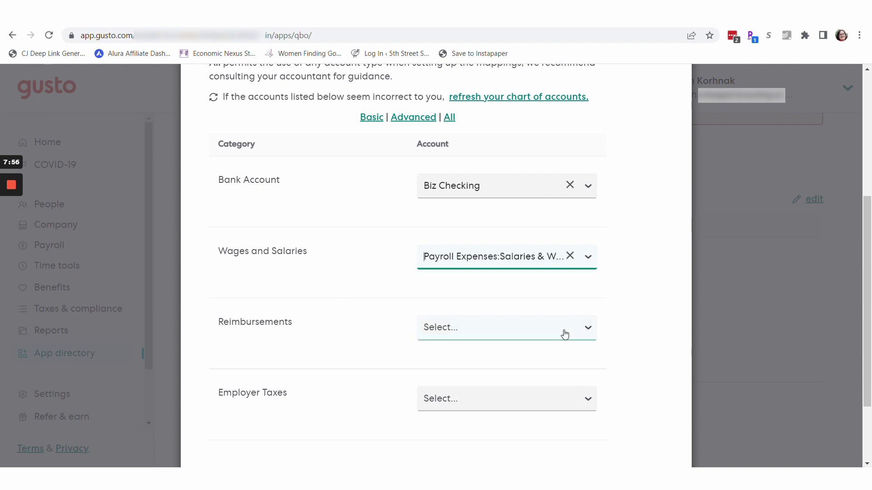
# Map Reimbursements to Reimbursable Expenses and Employer Taxes to Employer Paid Taxes, then save
pyautogui.click(590, 332)
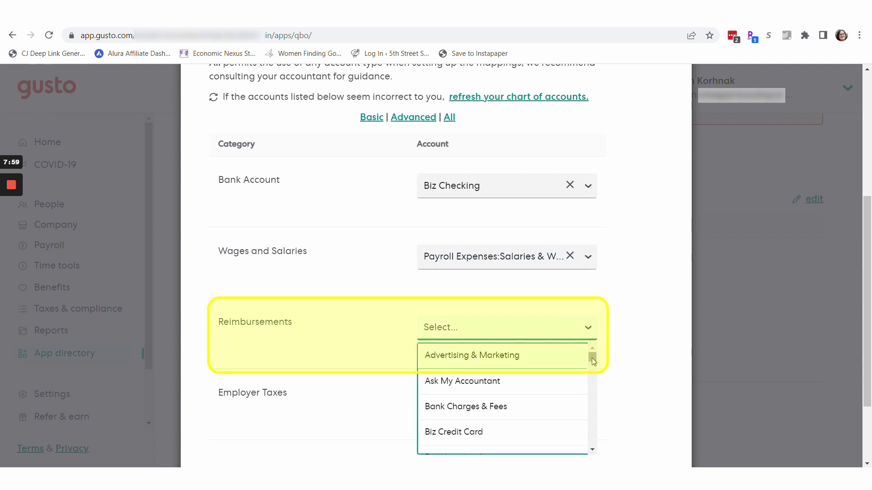
pyautogui.moveTo(593, 358); pyautogui.dragTo(593, 410)
pyautogui.click(511, 372)
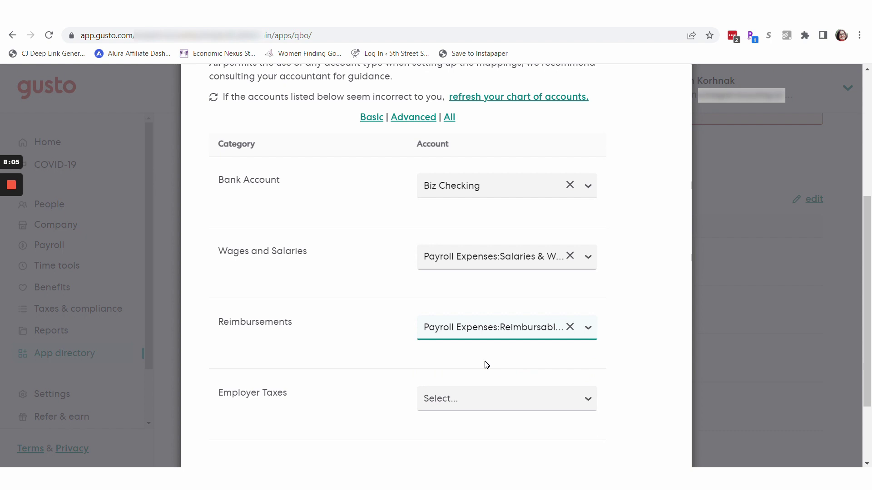
pyautogui.click(589, 402)
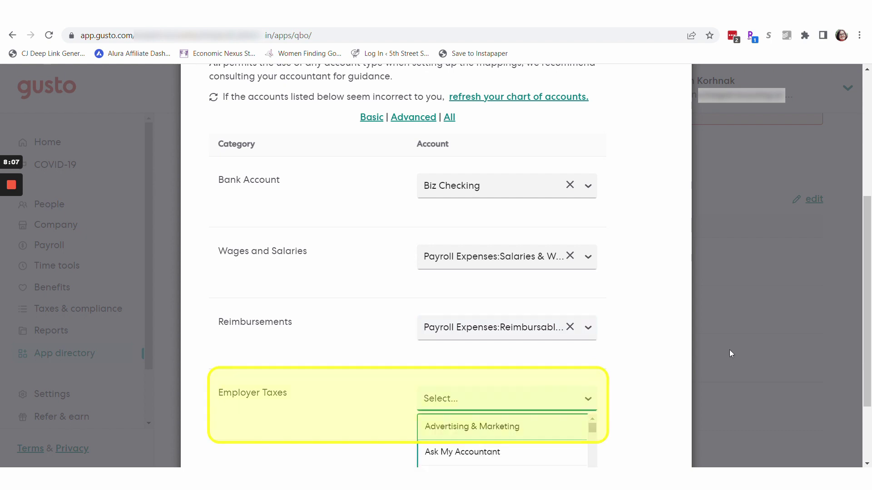
pyautogui.moveTo(868, 325); pyautogui.dragTo(862, 353)
pyautogui.click(588, 312)
pyautogui.moveTo(592, 339); pyautogui.dragTo(593, 389)
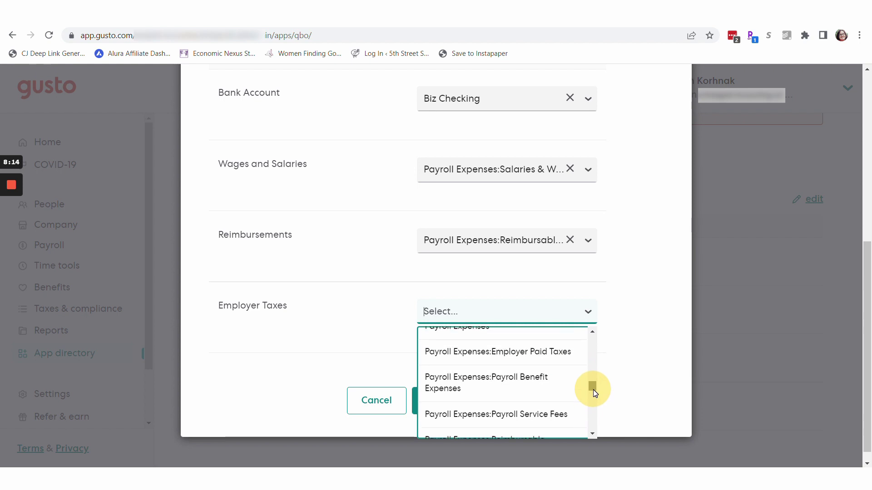
pyautogui.click(524, 353)
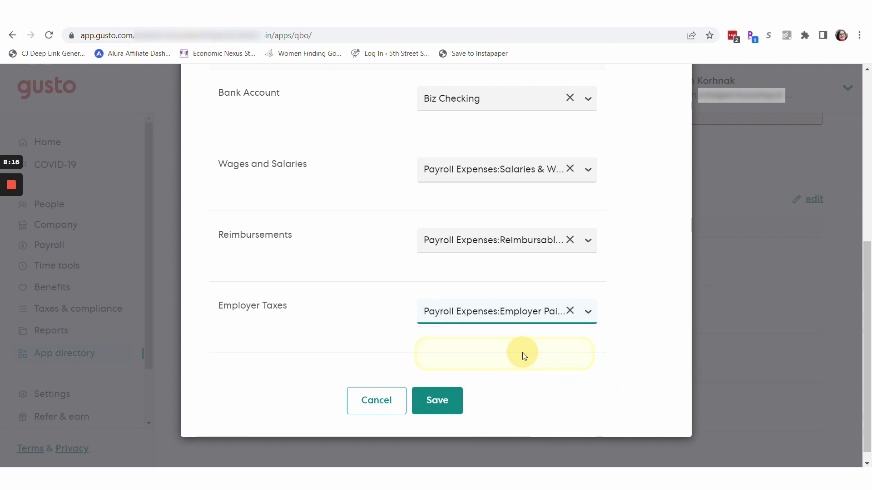
pyautogui.click(438, 404)
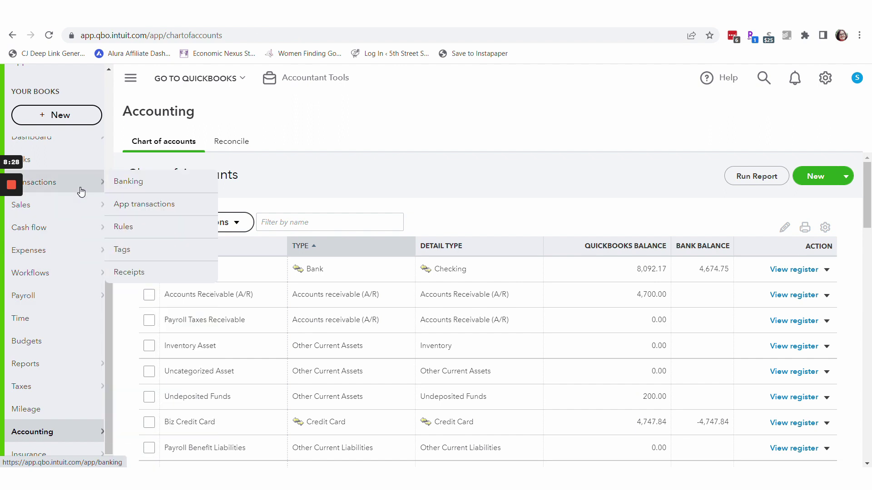
# Open the bank feed transactions and scroll through the seven Gusto payments awaiting review
pyautogui.click(128, 188)
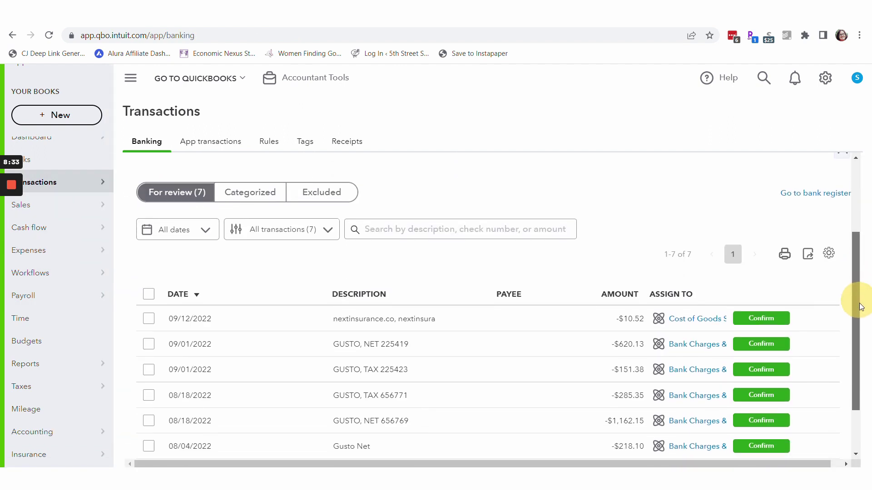
pyautogui.scroll(-1, 858, 296)
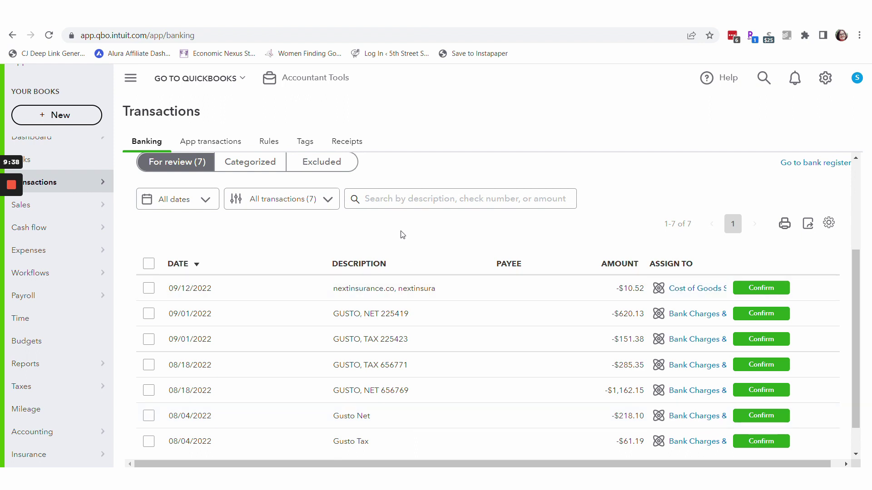
# Open Gusto's payroll history and sync the 08/05/2022 and 08/19/2022 payrolls to QuickBooks
pyautogui.click(336, 11)
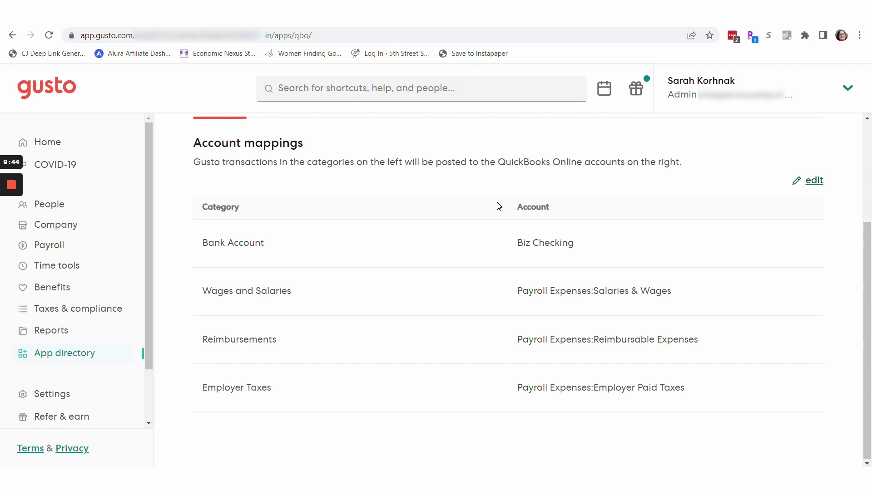
pyautogui.click(63, 249)
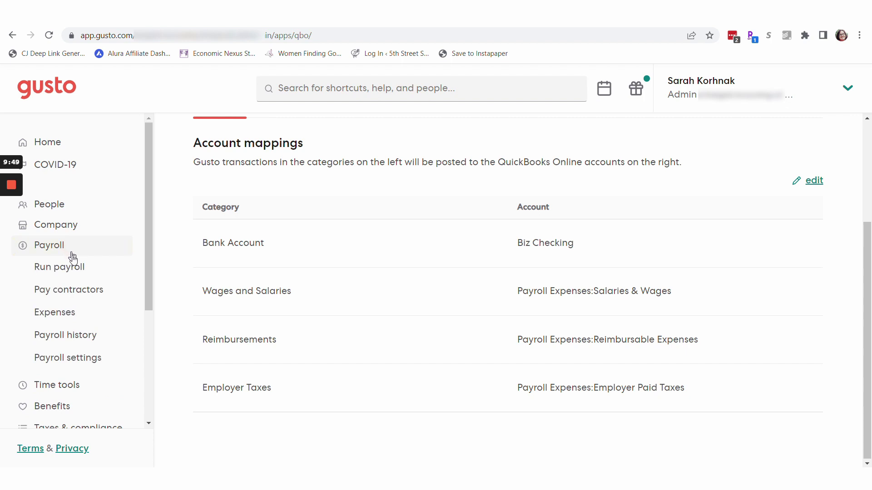
pyautogui.click(62, 341)
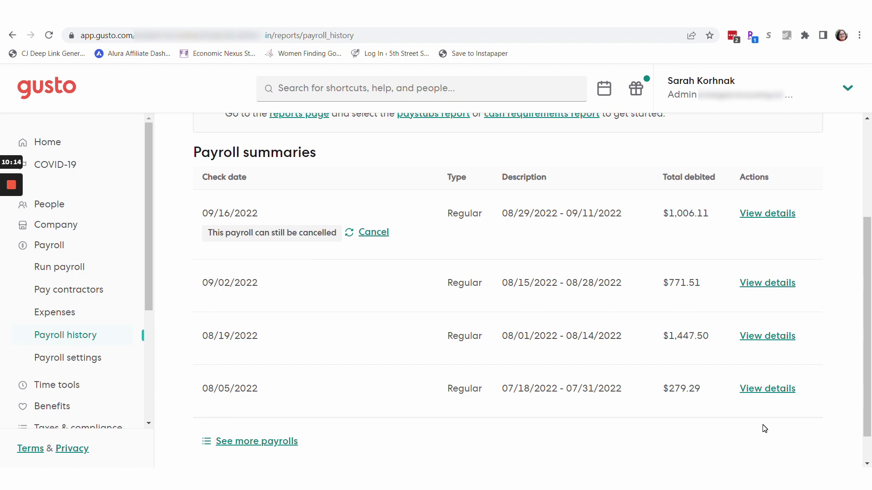
pyautogui.click(771, 389)
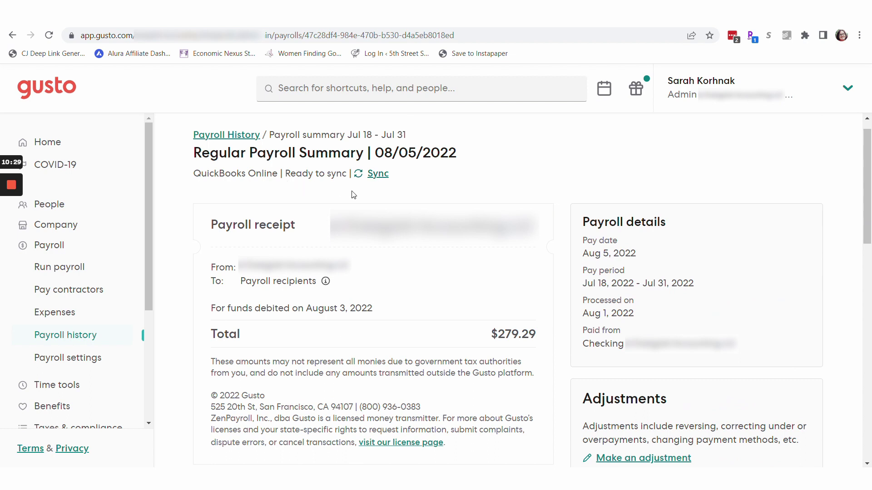
pyautogui.click(378, 175)
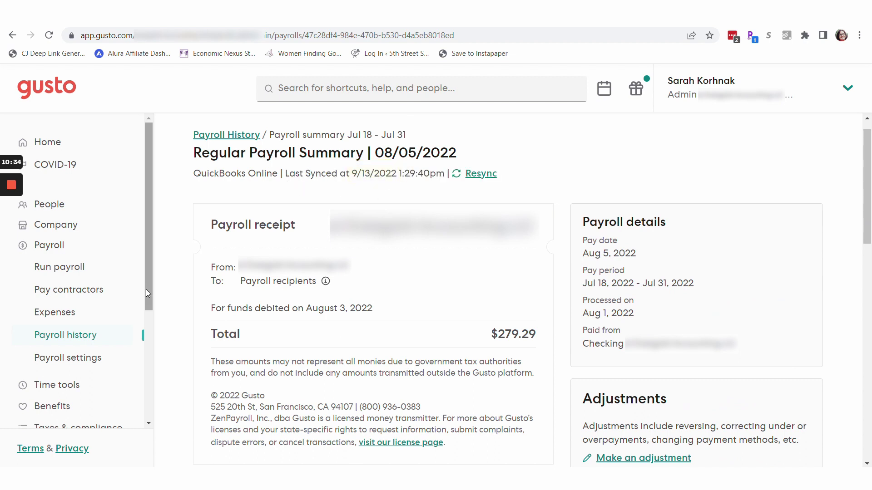
pyautogui.click(69, 335)
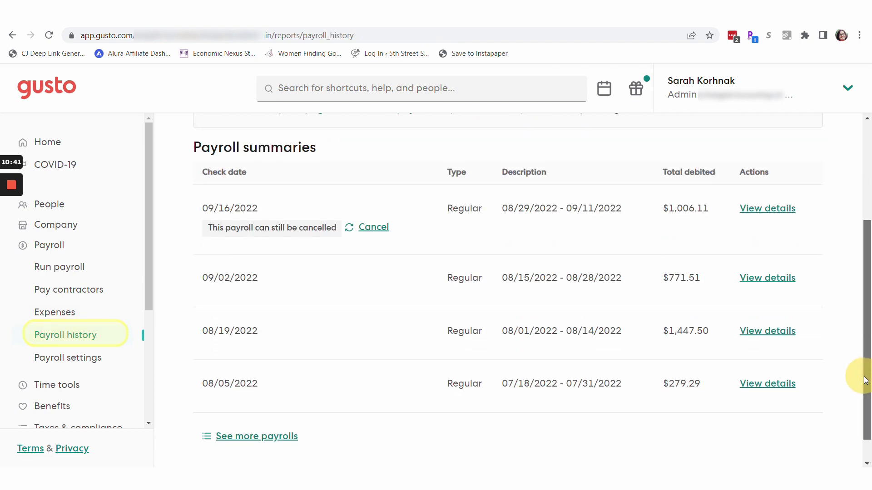
pyautogui.scroll(1, 865, 381)
pyautogui.click(772, 370)
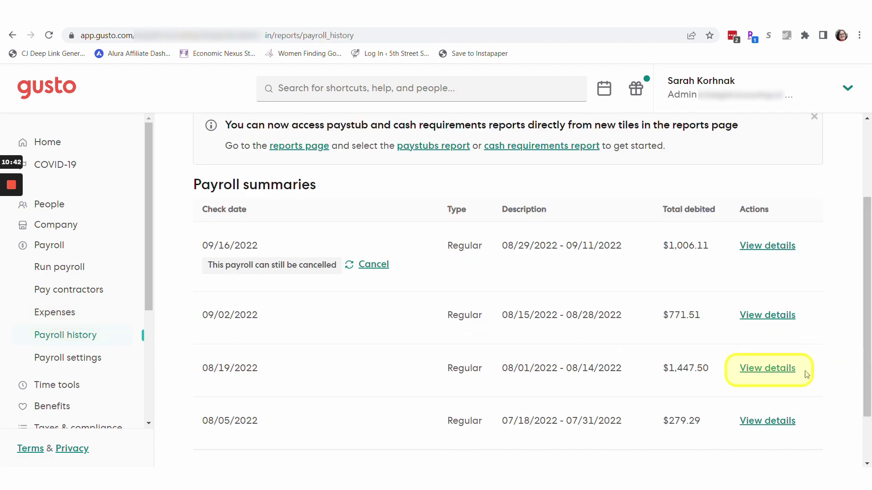
pyautogui.click(373, 146)
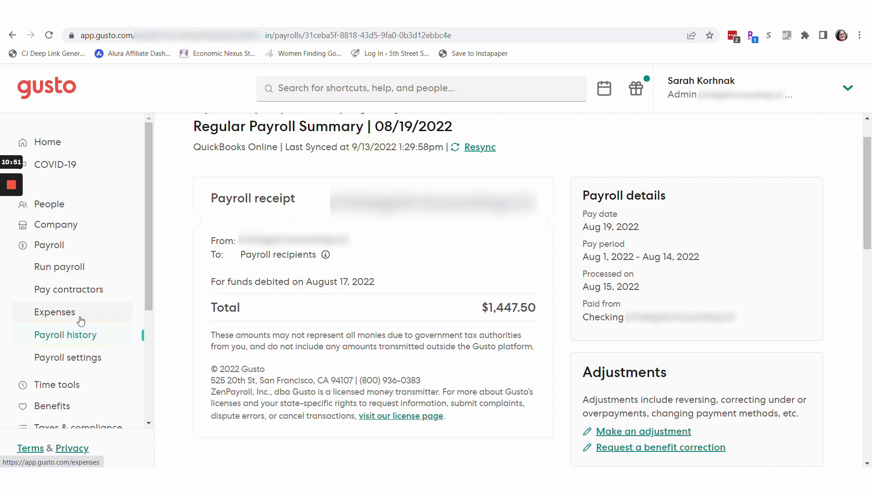
pyautogui.click(67, 337)
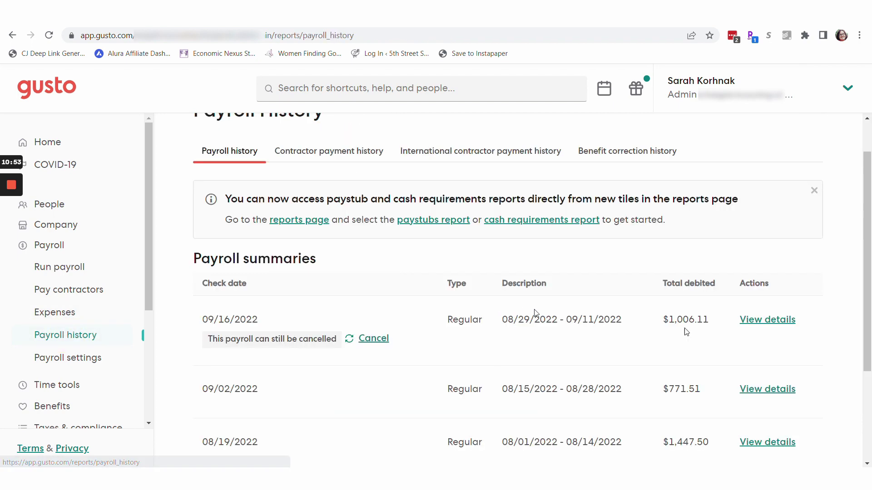
# Sync the 09/02/2022 and 09/16/2022 payrolls to QuickBooks Online, ending on payroll history
pyautogui.click(756, 391)
pyautogui.click(373, 148)
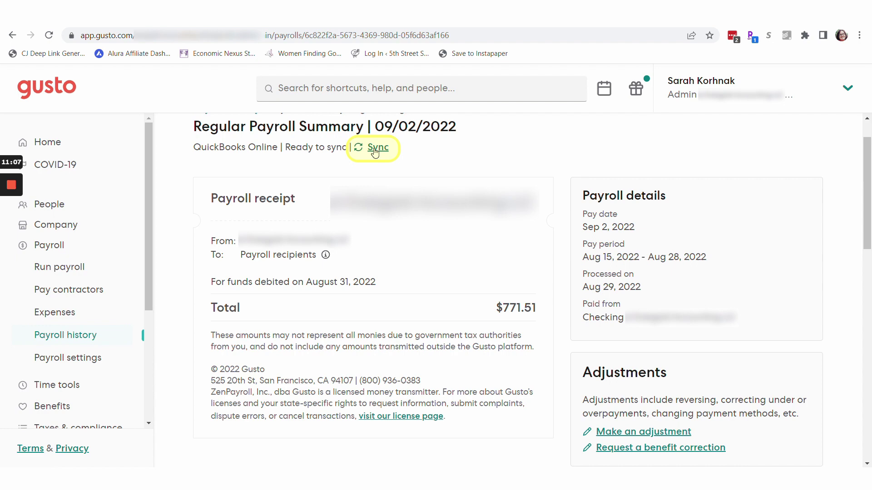
pyautogui.click(68, 336)
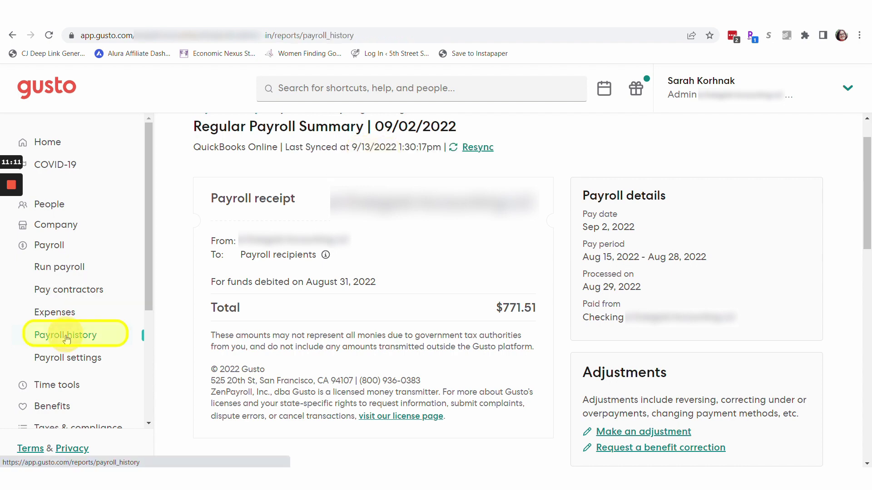
pyautogui.click(756, 322)
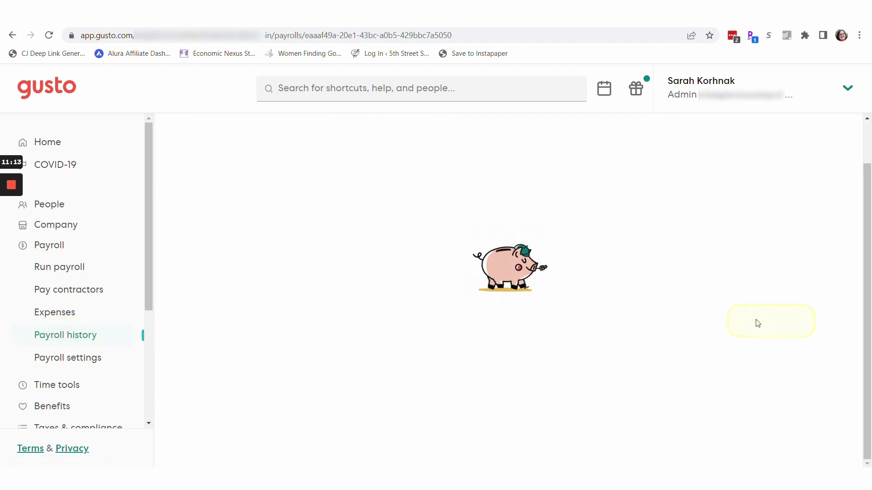
pyautogui.click(373, 148)
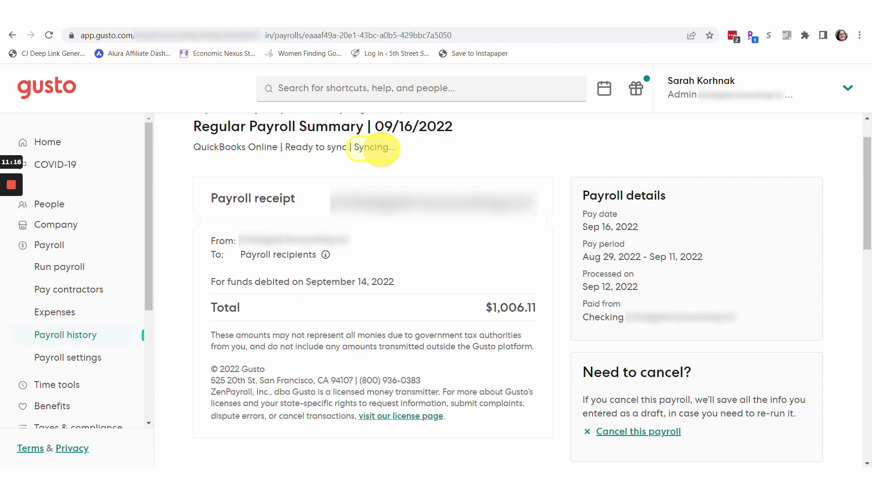
pyautogui.click(70, 339)
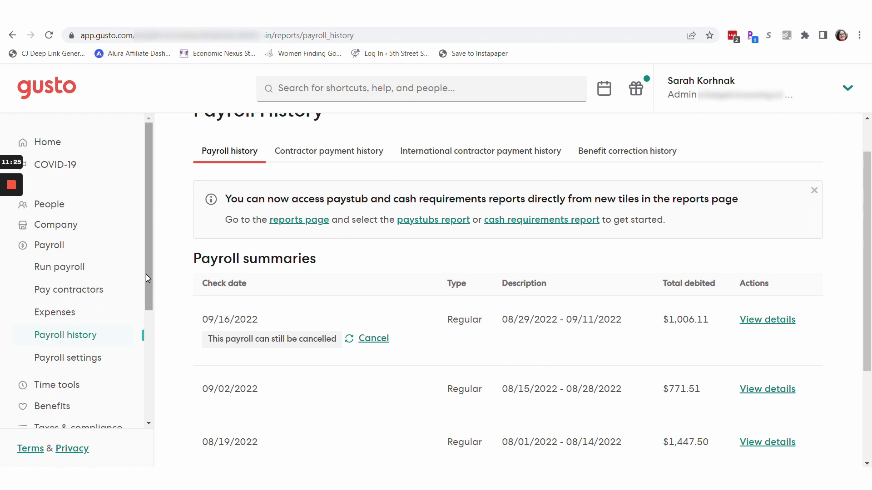
# Find QuickBooks Online via 'quickb' in the app directory and keep Auto sync selected in its Settings
pyautogui.moveTo(149, 267); pyautogui.dragTo(148, 322)
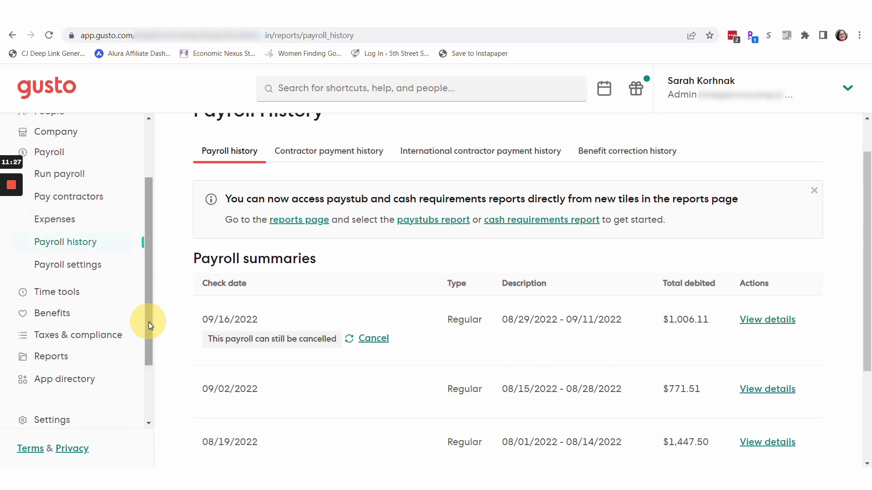
pyautogui.click(65, 383)
pyautogui.click(363, 397)
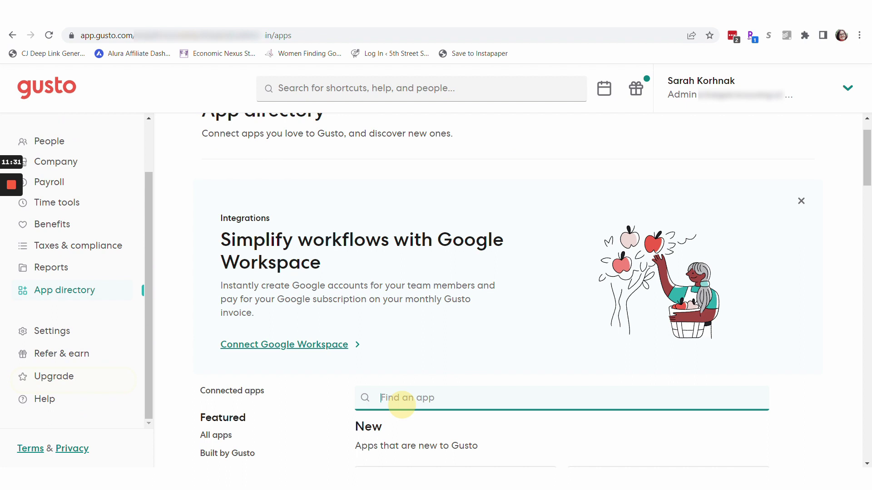
pyautogui.write('qui')
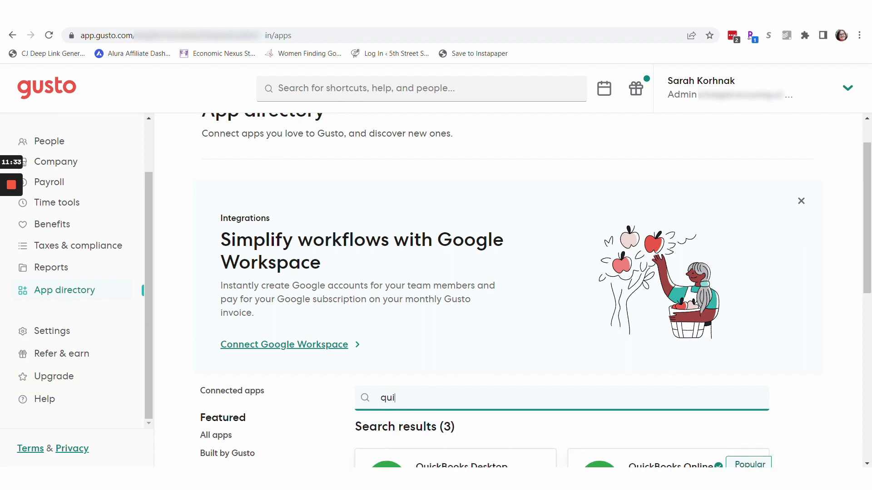
pyautogui.write('ckb')
pyautogui.click(670, 464)
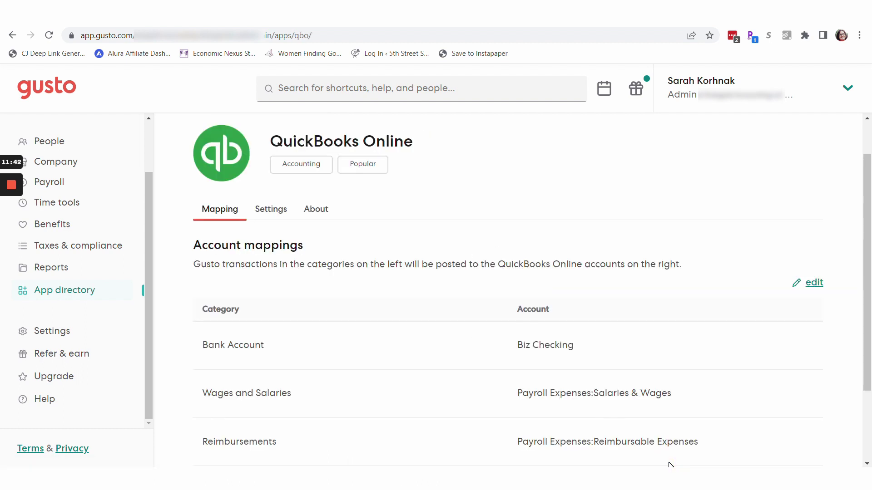
pyautogui.click(273, 211)
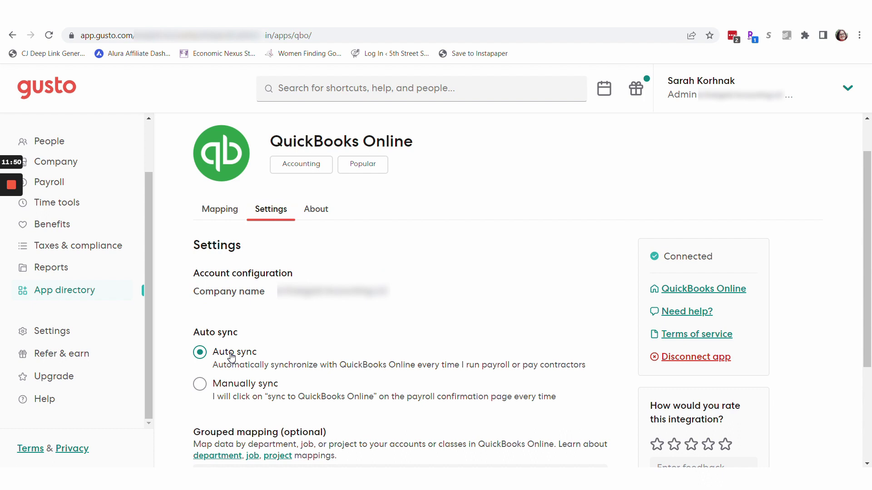
pyautogui.click(213, 358)
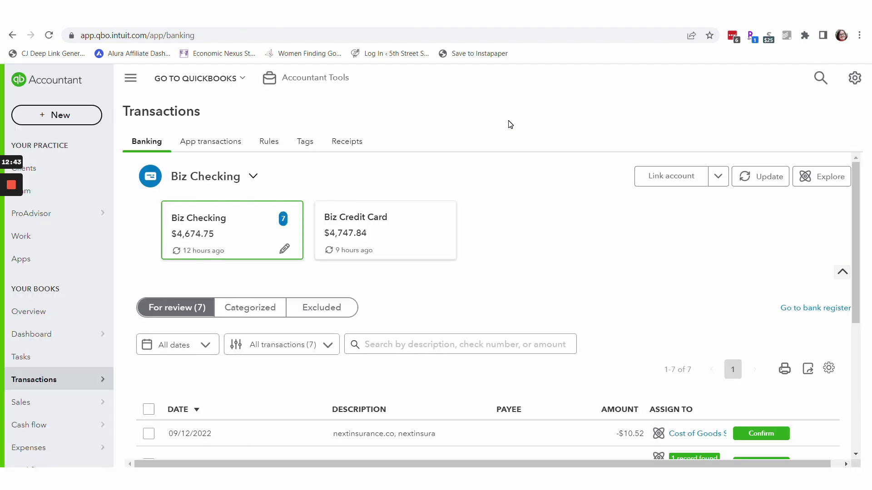
# Confirm the journal-entry matches for the six Gusto NET and TAX payments, including 656769, 656771, 225423 and 225419
pyautogui.moveTo(855, 187); pyautogui.dragTo(858, 327)
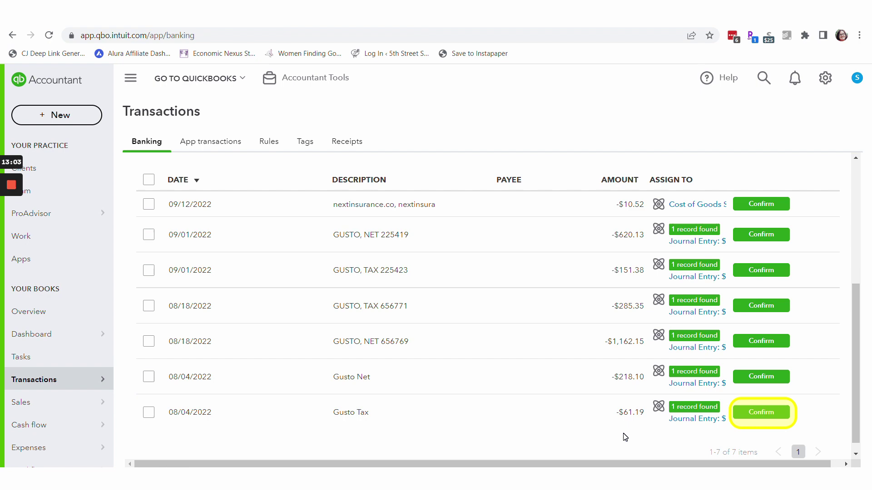
pyautogui.click(762, 417)
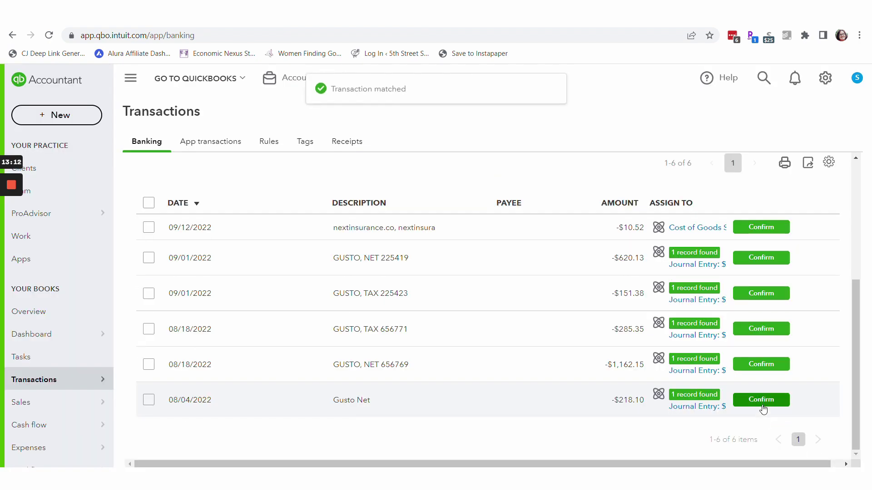
pyautogui.click(763, 407)
pyautogui.click(761, 398)
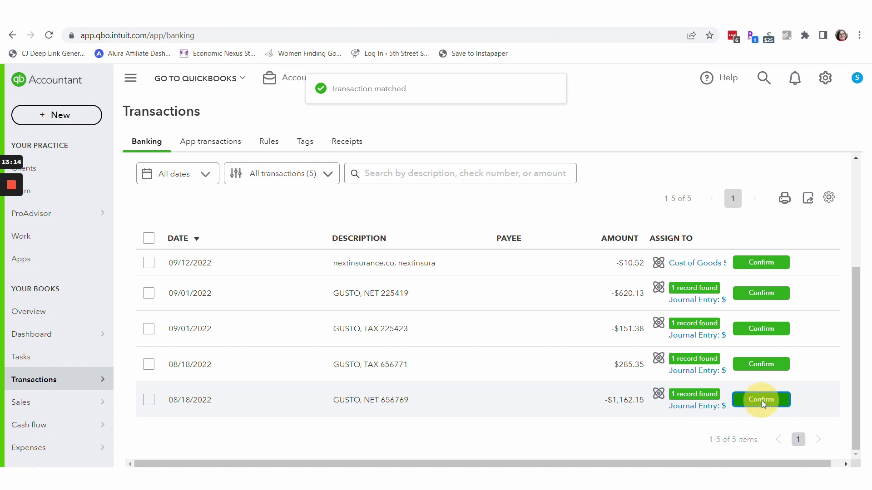
pyautogui.click(762, 399)
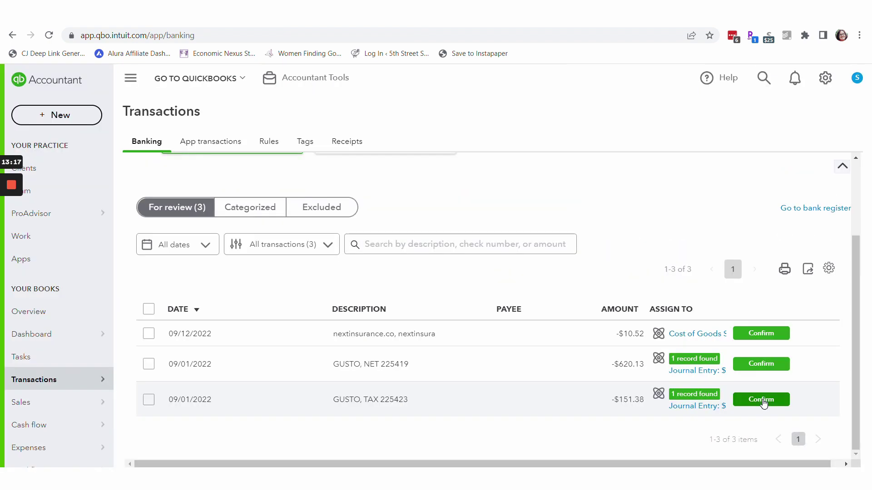
pyautogui.click(762, 399)
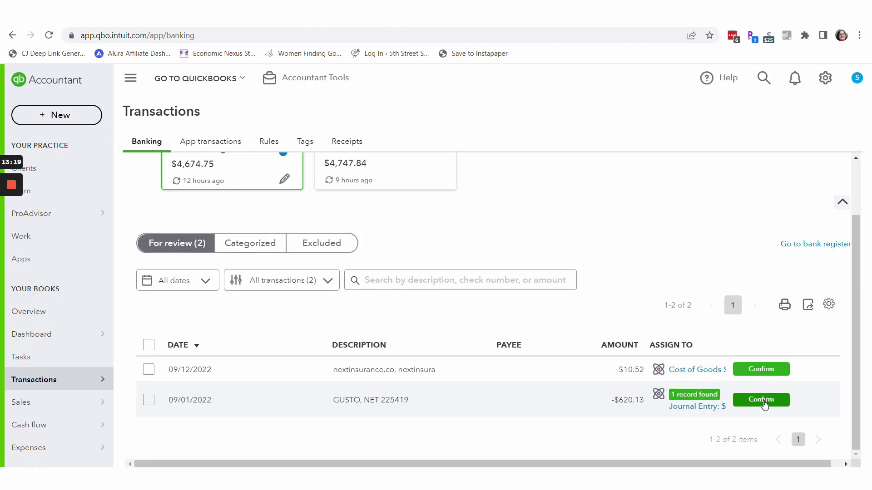
pyautogui.click(763, 401)
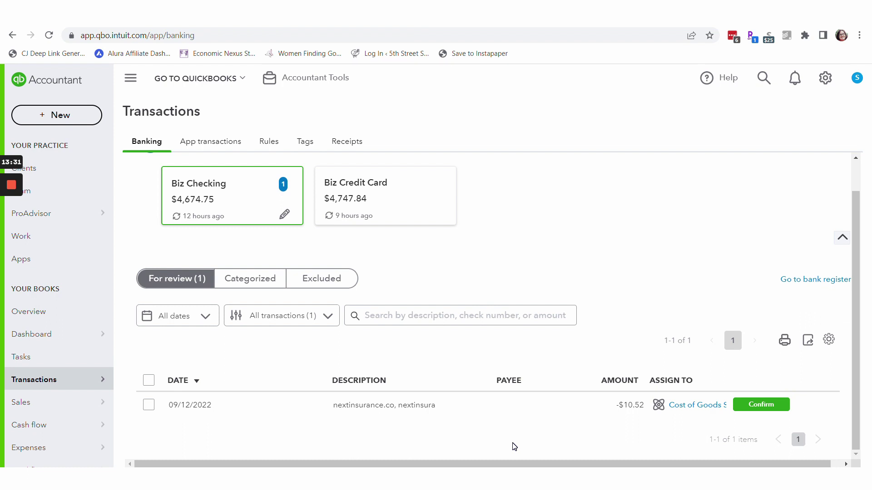
# Assign the -$10.52 nextinsurance charge to new vendor Next, category Insurance - Worker's Comp, and confirm it
pyautogui.click(500, 412)
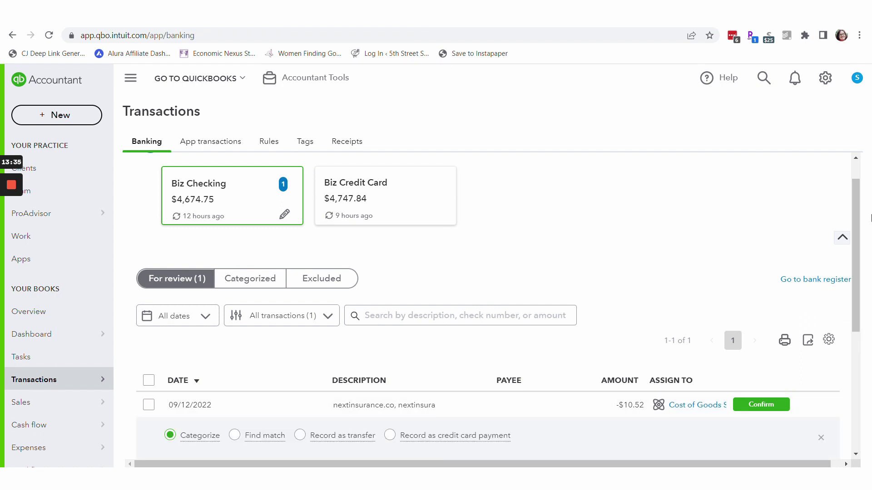
pyautogui.scroll(-3, 502, 266)
pyautogui.click(227, 345)
pyautogui.write('N')
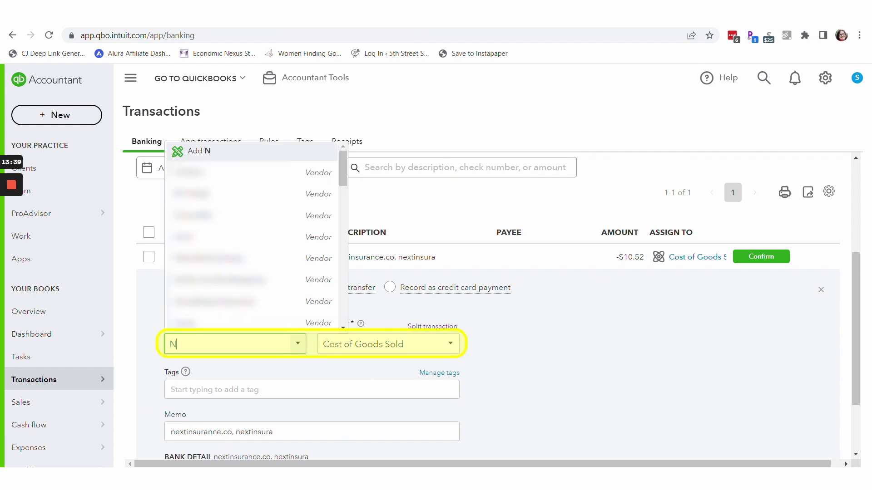
pyautogui.write('ext')
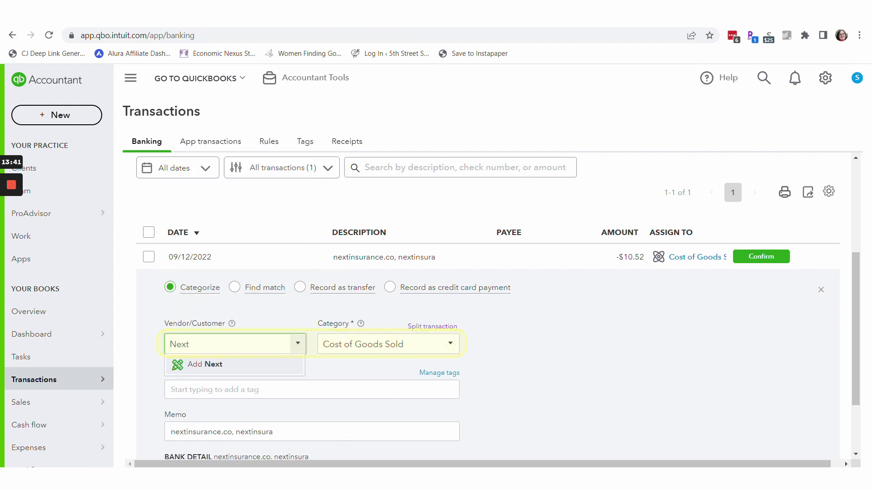
pyautogui.click(214, 365)
pyautogui.press('Tab')
pyautogui.write('w')
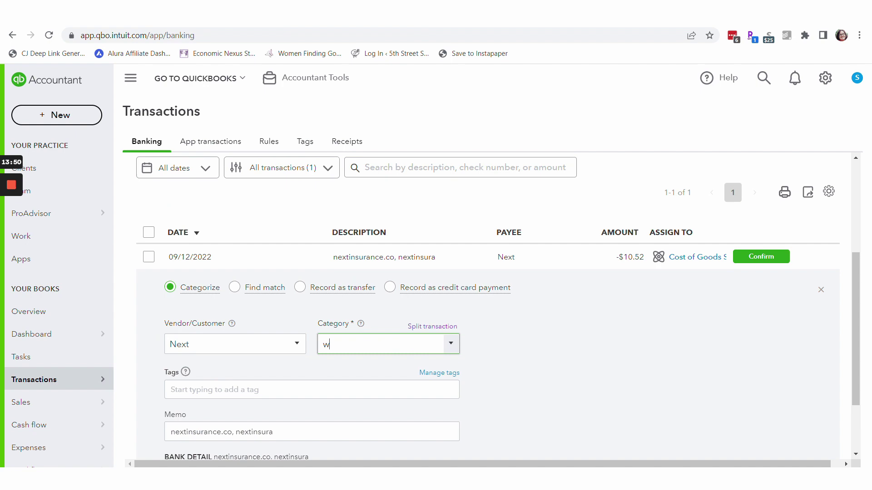
pyautogui.write('or')
pyautogui.click(370, 384)
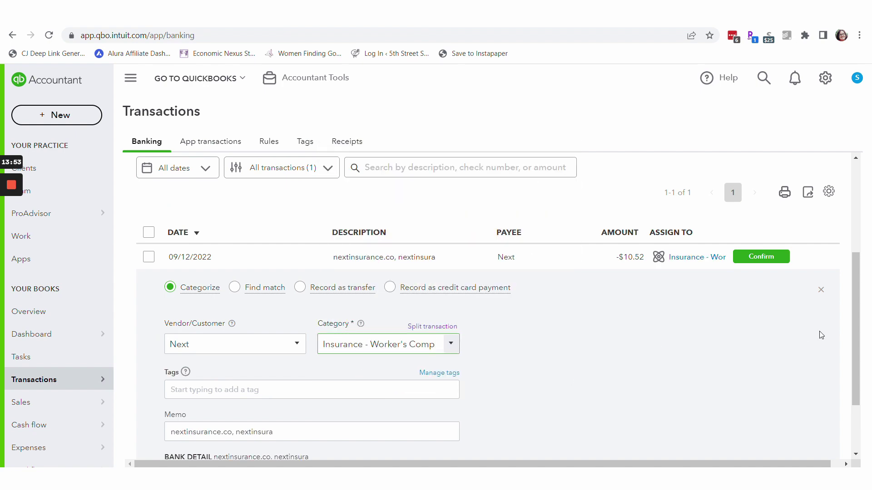
pyautogui.click(762, 257)
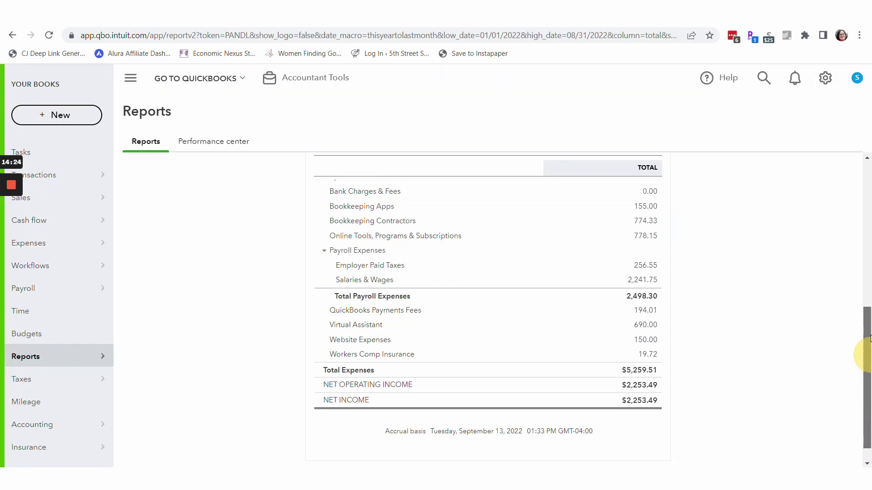
# Scroll the QuickBooks page slightly to adjust the view
pyautogui.moveTo(864, 356)
pyautogui.mouseDown()
pyautogui.moveTo(867, 328)
pyautogui.moveTo(869, 363)
pyautogui.mouseUp()
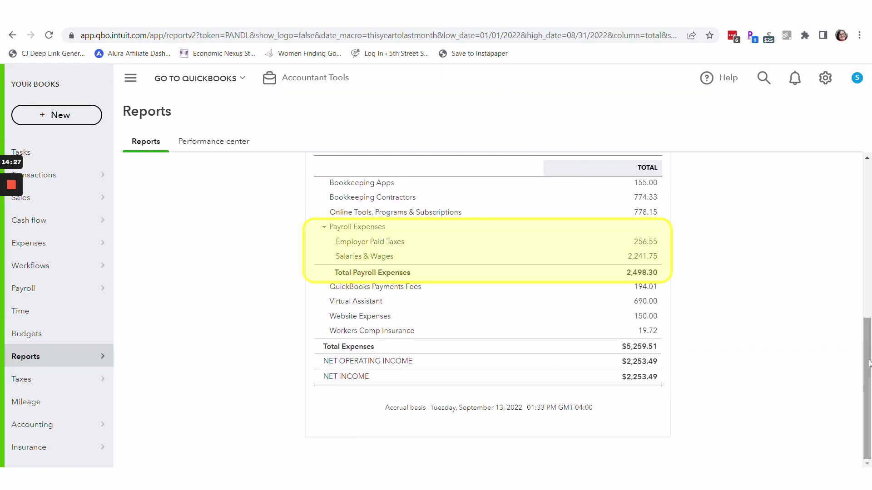